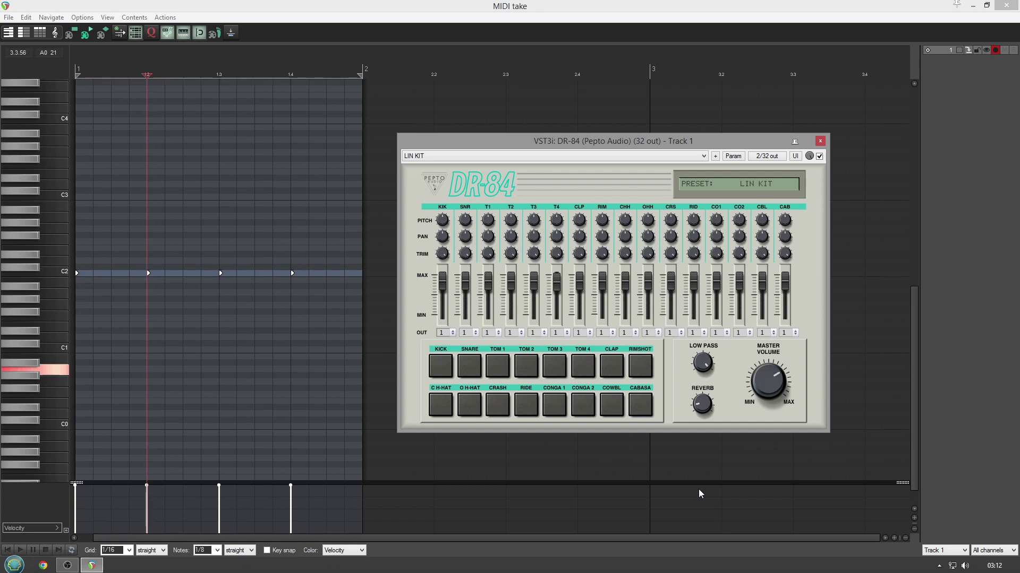
{"action": "left_click", "coordinate": [791, 4]}
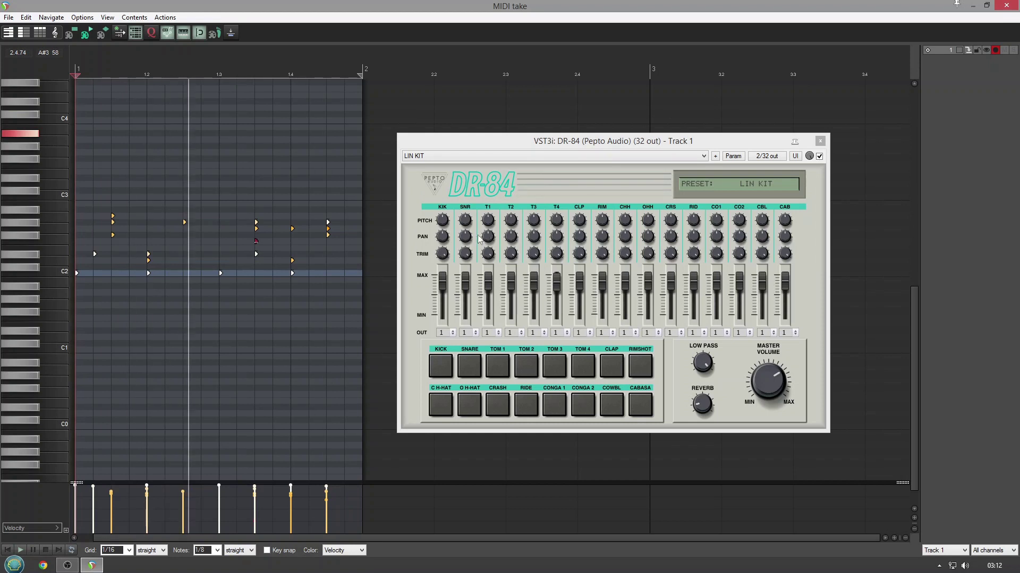
{"action": "left_click", "coordinate": [444, 242]}
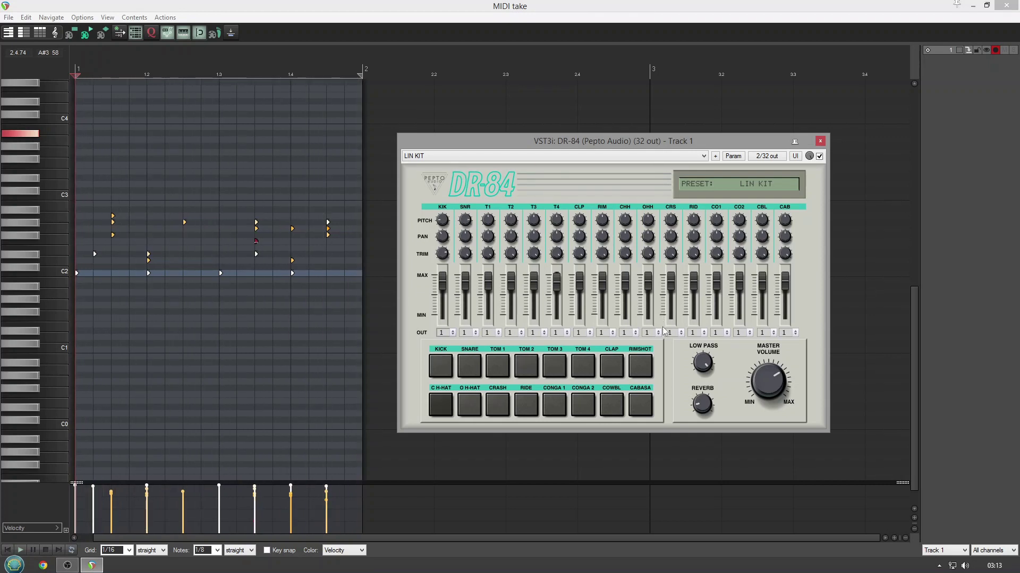
Step: Clear the recorded notes above the snare row in the one-bar take, and set the snare's level slightly lower
{"action": "left_click_drag", "start_coordinate": [340, 211], "coordinate": [80, 259]}
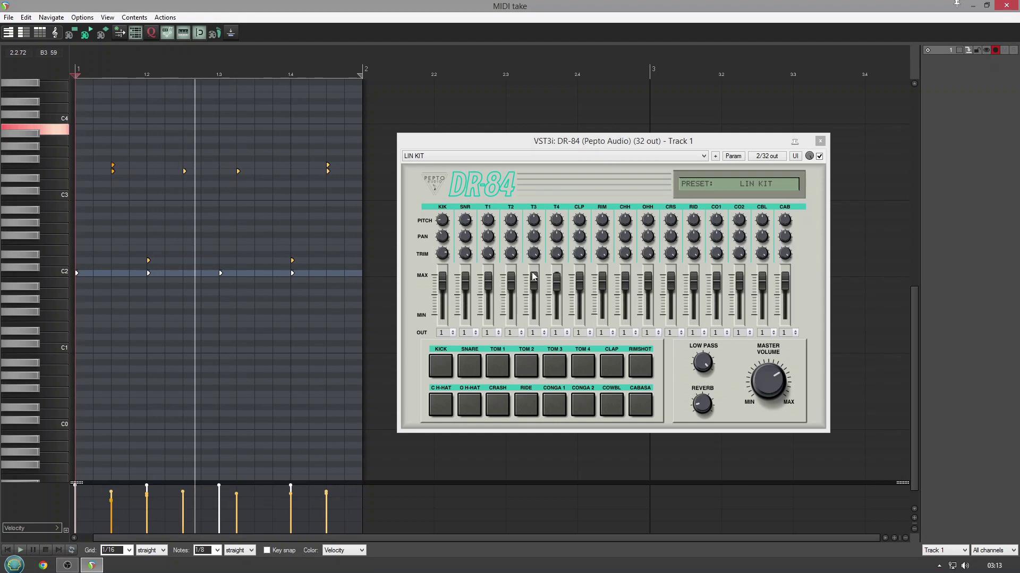
{"action": "left_click_drag", "start_coordinate": [465, 277], "coordinate": [465, 314]}
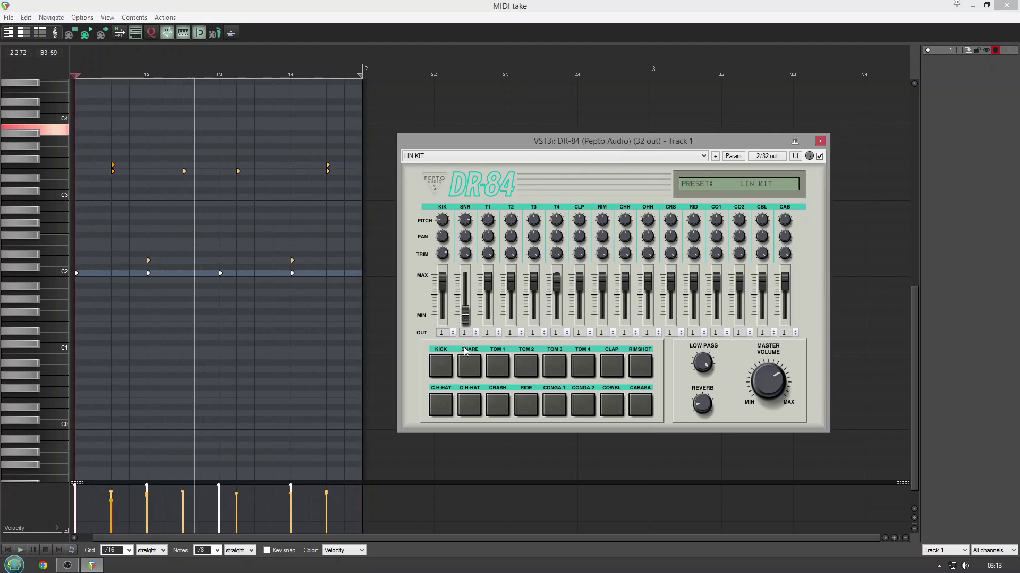
{"action": "left_click_drag", "start_coordinate": [465, 297], "coordinate": [465, 292]}
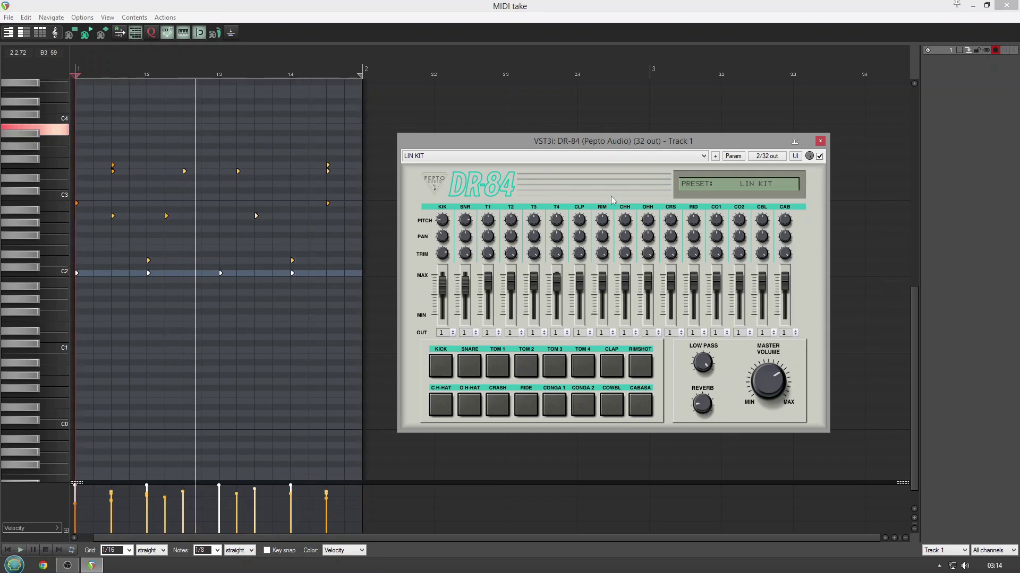
Step: Delete all recorded notes above the C2 kick row in the one-bar take
{"action": "left_click_drag", "start_coordinate": [345, 156], "coordinate": [69, 261]}
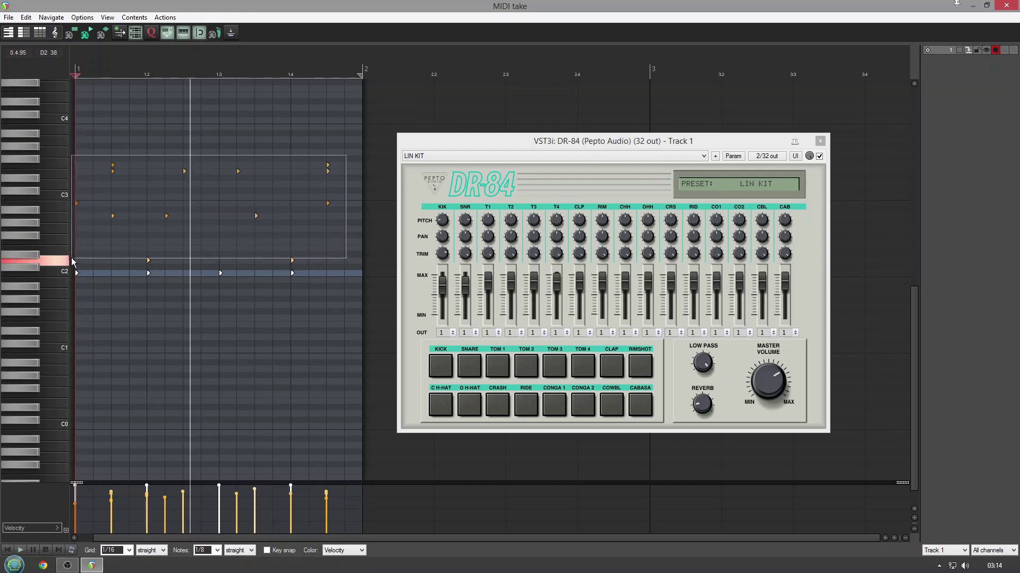
{"action": "key", "text": "Delete"}
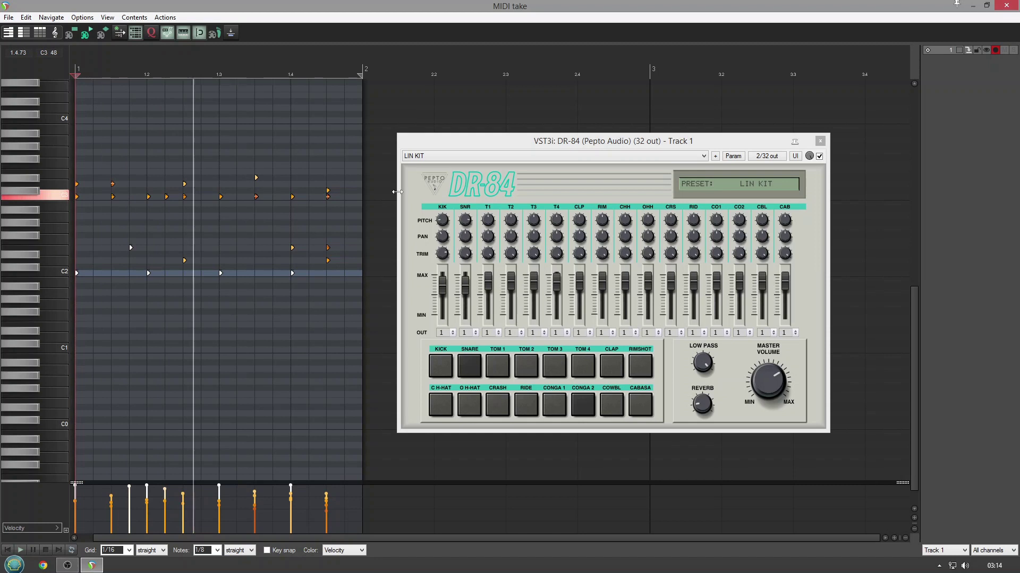
Step: Lower the pitch of tom 1 (T1) and raise the snare's level fader close to its maximum
{"action": "left_click", "coordinate": [488, 224]}
{"action": "left_click_drag", "start_coordinate": [489, 224], "coordinate": [488, 271]}
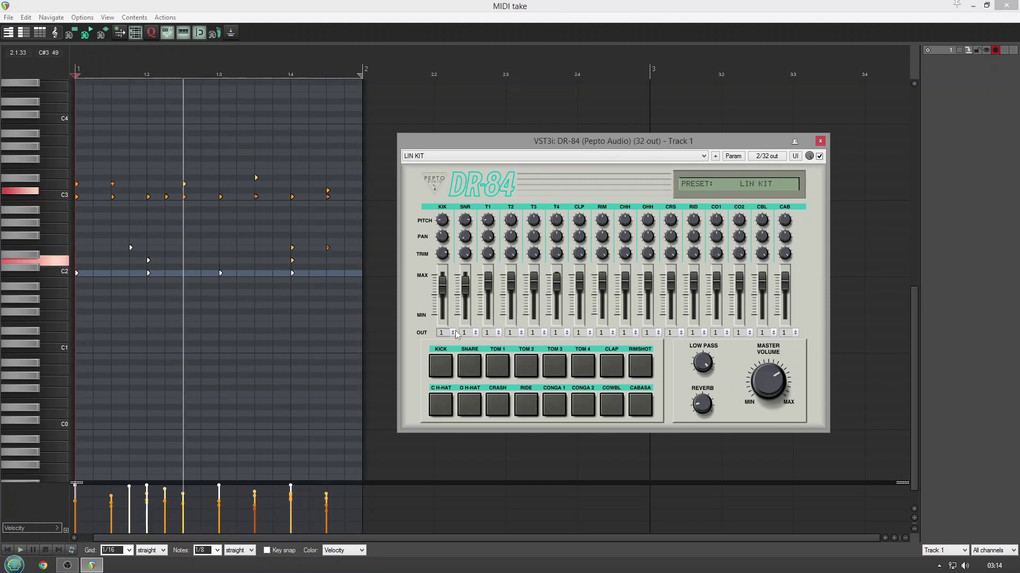
{"action": "left_click_drag", "start_coordinate": [465, 285], "coordinate": [465, 278]}
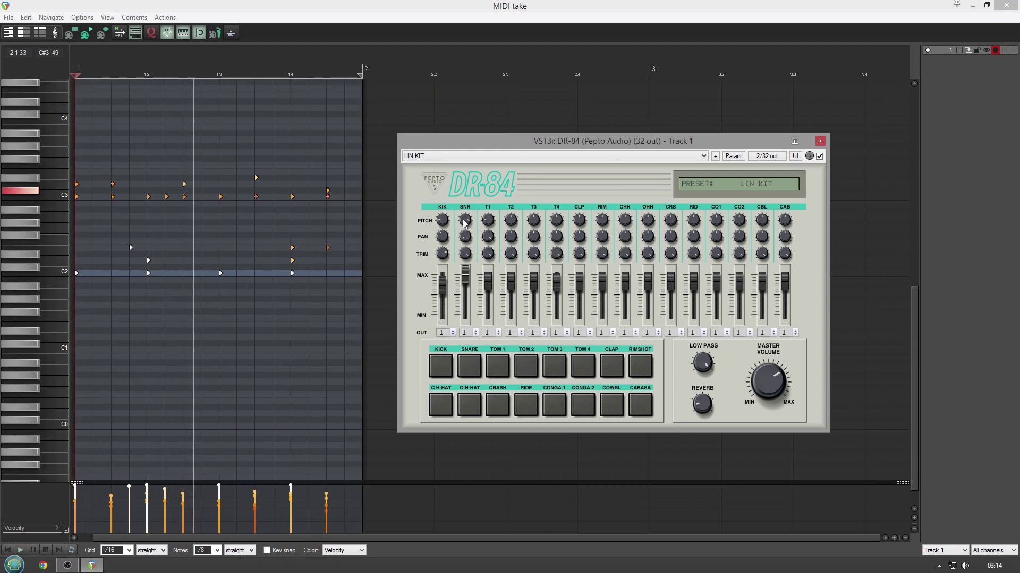
{"action": "left_click", "coordinate": [464, 268]}
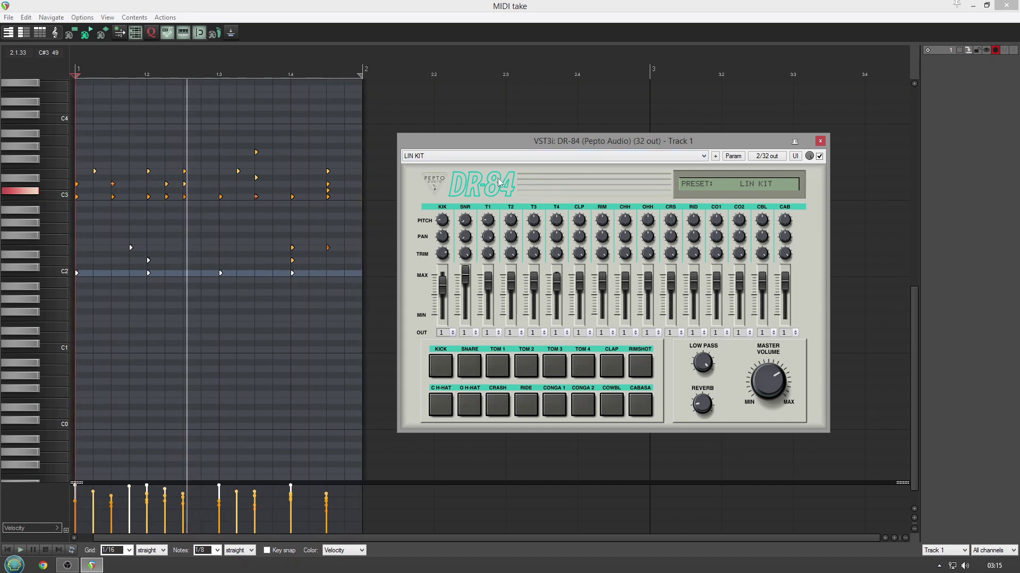
Step: Load the OBER DMX KIT preset and delete the recorded notes above the snare row
{"action": "left_click", "coordinate": [489, 157]}
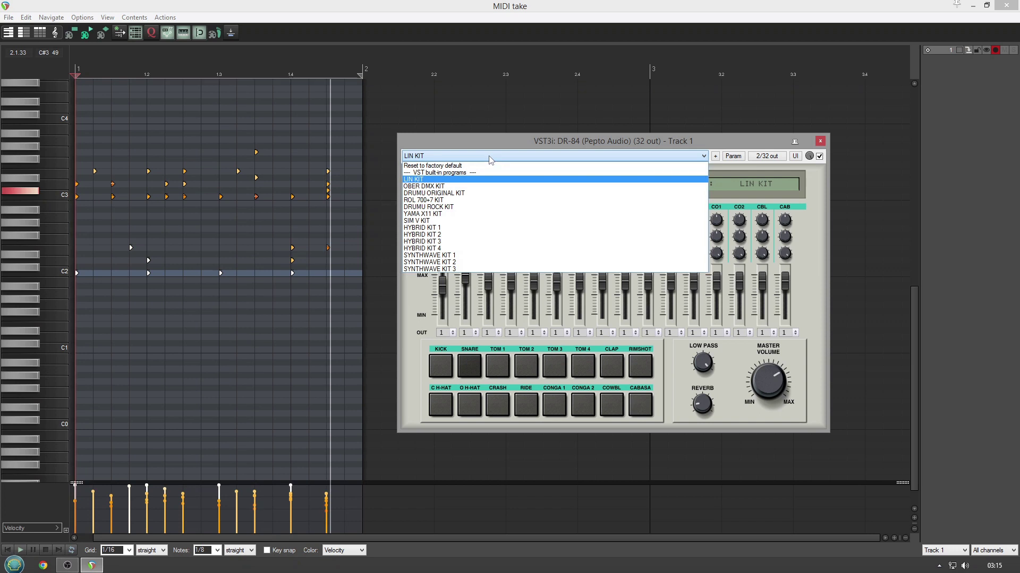
{"action": "left_click", "coordinate": [472, 187]}
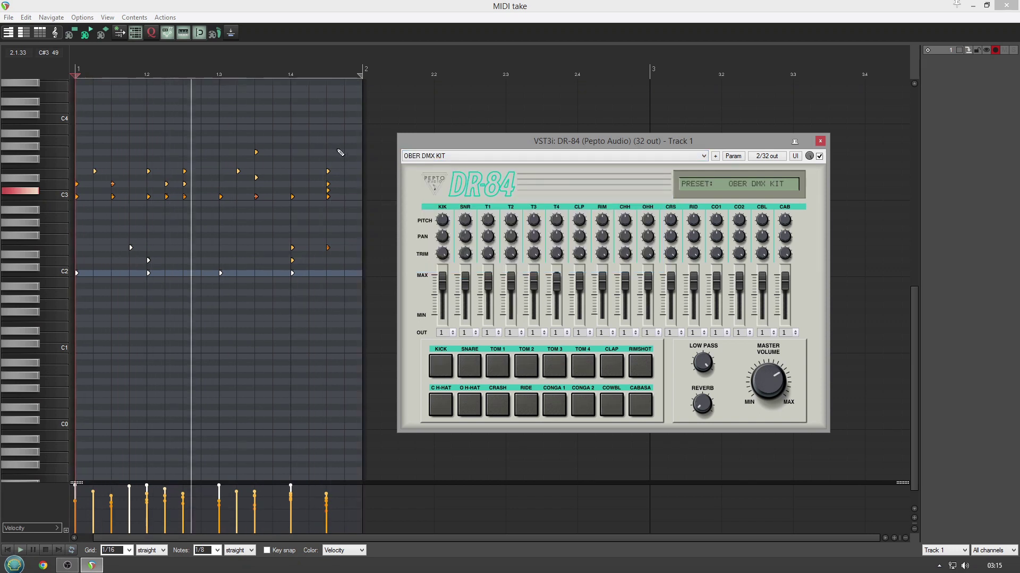
{"action": "left_click_drag", "start_coordinate": [340, 153], "coordinate": [73, 252]}
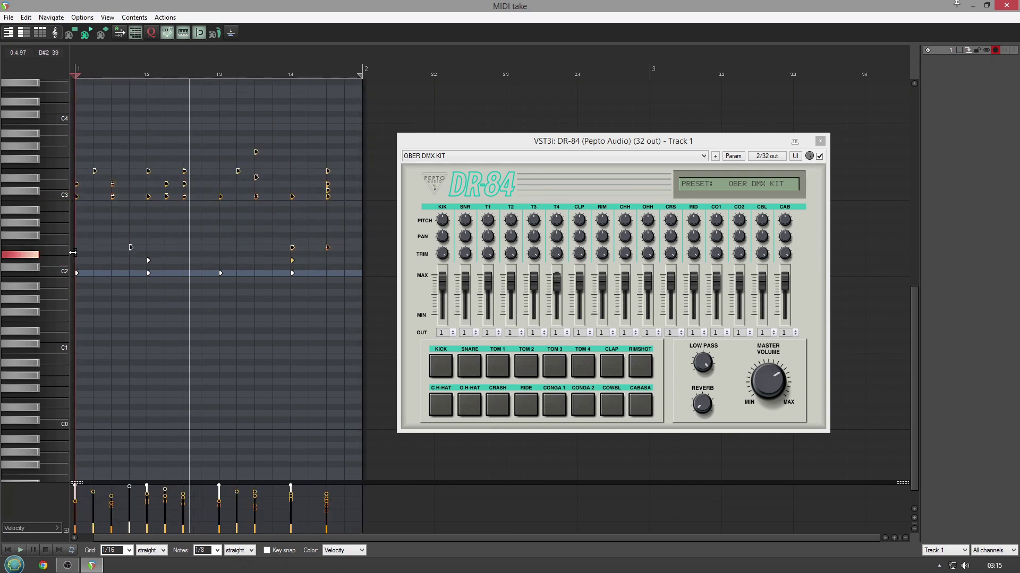
{"action": "key", "text": "Delete"}
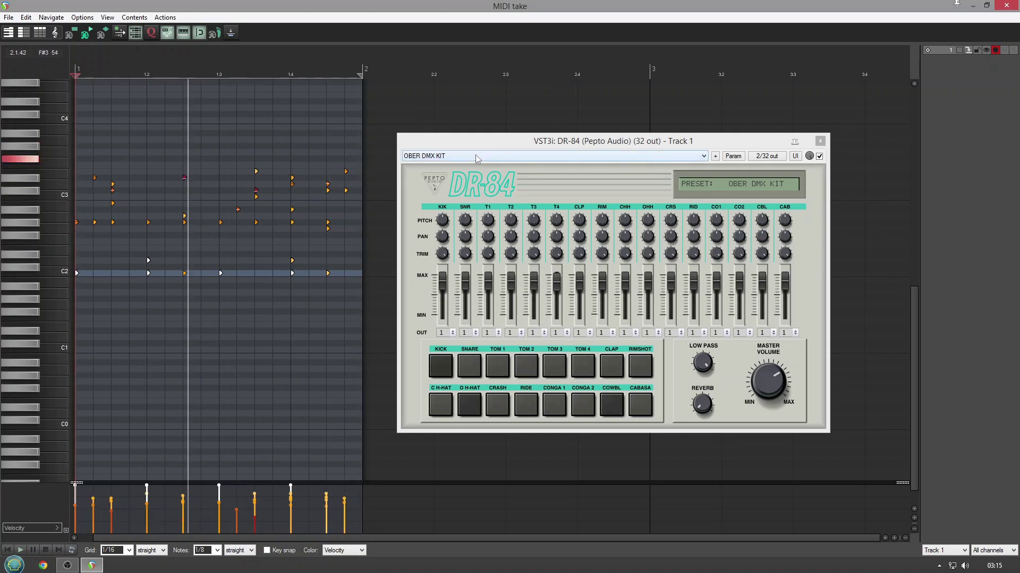
Step: Load the DRUMU ORIGINAL KIT preset and delete the take's notes above the snare row
{"action": "key", "text": "super+c"}
{"action": "key", "text": "Escape"}
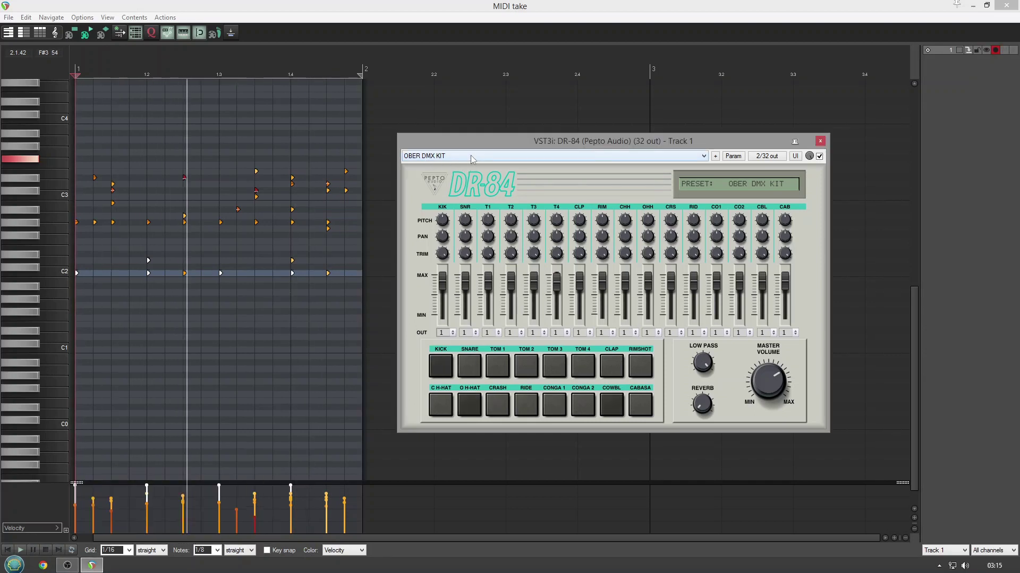
{"action": "left_click", "coordinate": [471, 157]}
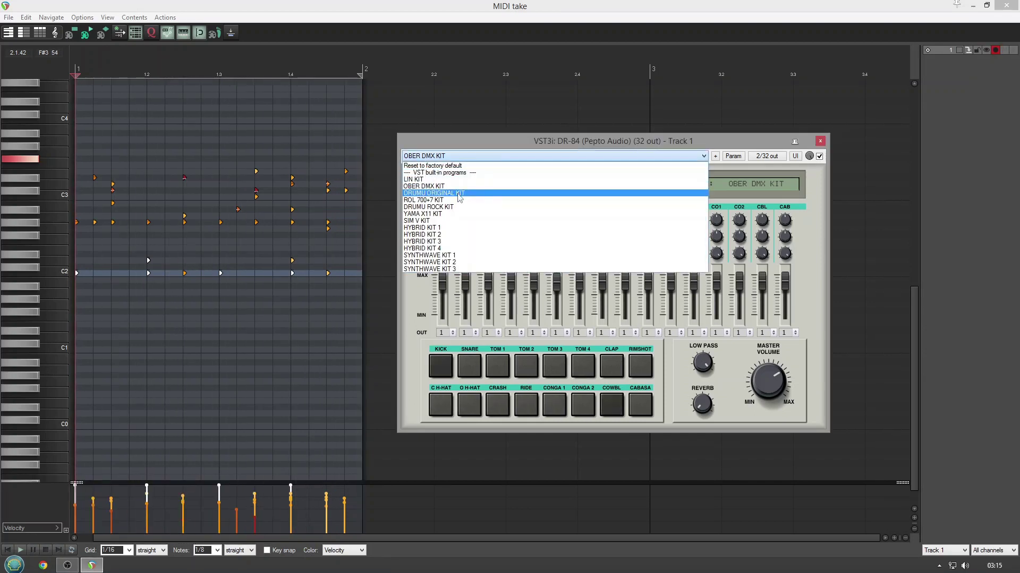
{"action": "left_click", "coordinate": [457, 193]}
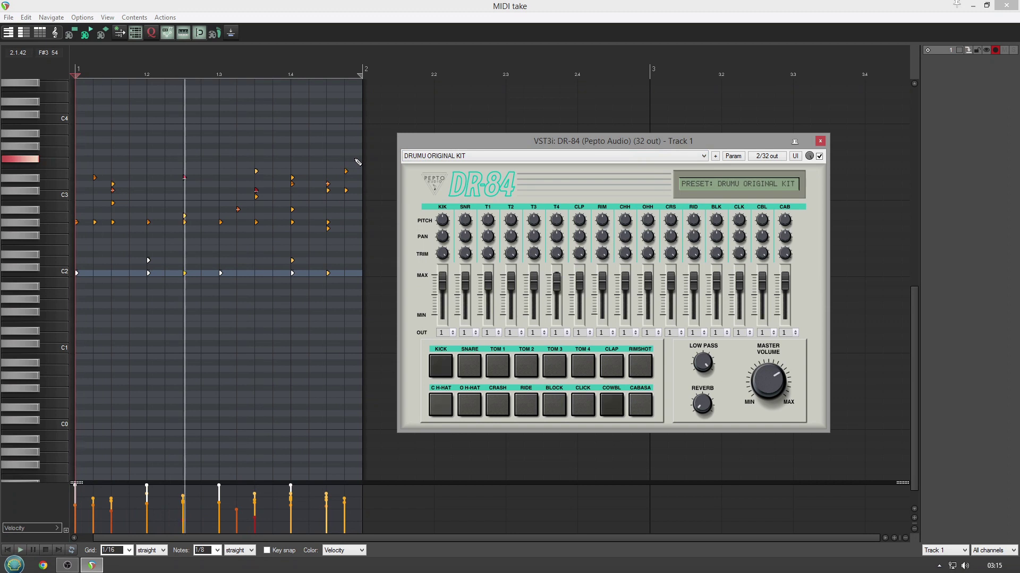
{"action": "left_click_drag", "start_coordinate": [355, 163], "coordinate": [67, 245]}
{"action": "key", "text": "Delete"}
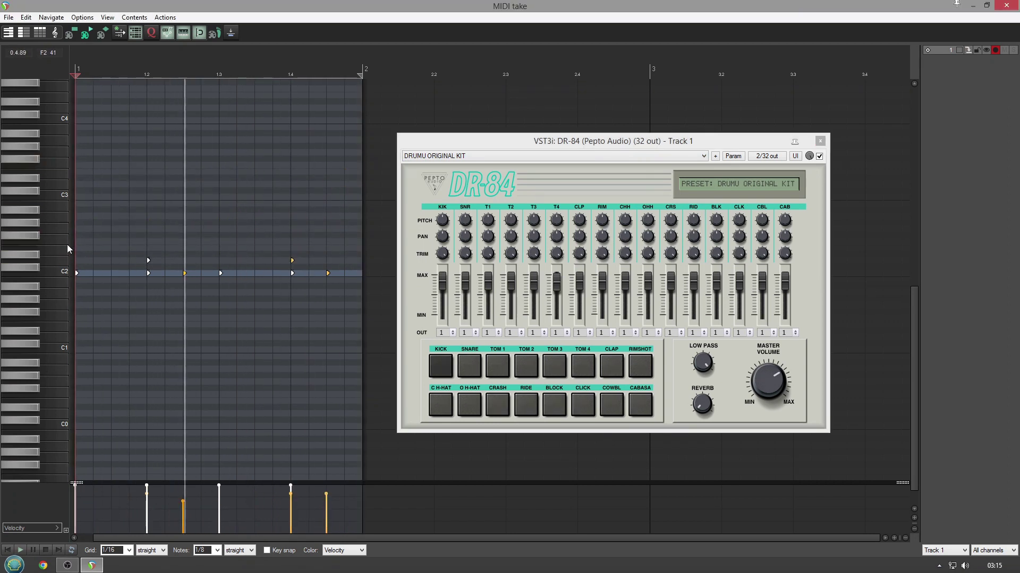
Step: Undo the last change in the MIDI take and turn the master volume down to just past its midpoint
{"action": "key", "text": "ctrl+z"}
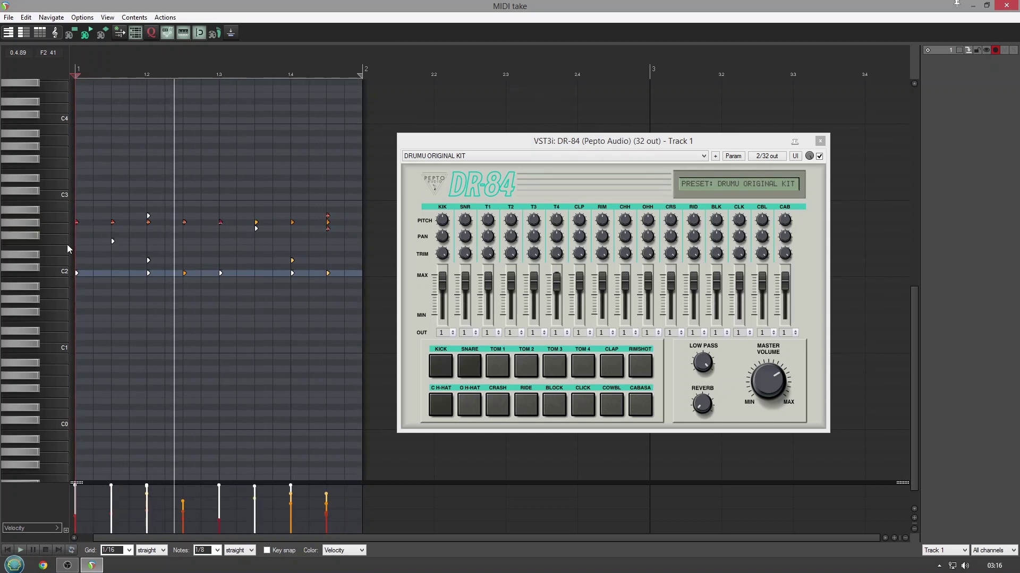
{"action": "left_click", "coordinate": [67, 245]}
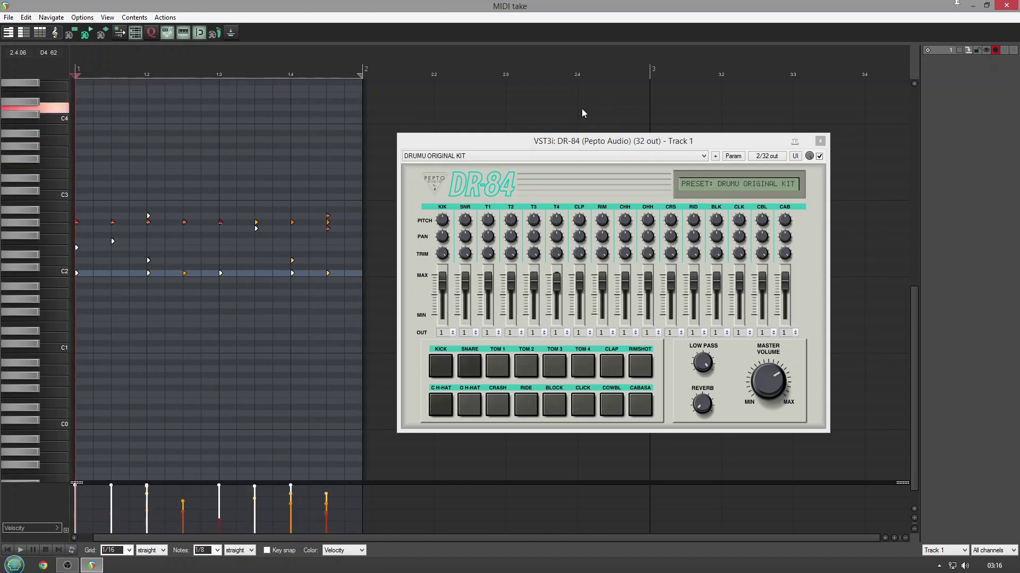
{"action": "left_click_drag", "start_coordinate": [768, 381], "coordinate": [771, 399]}
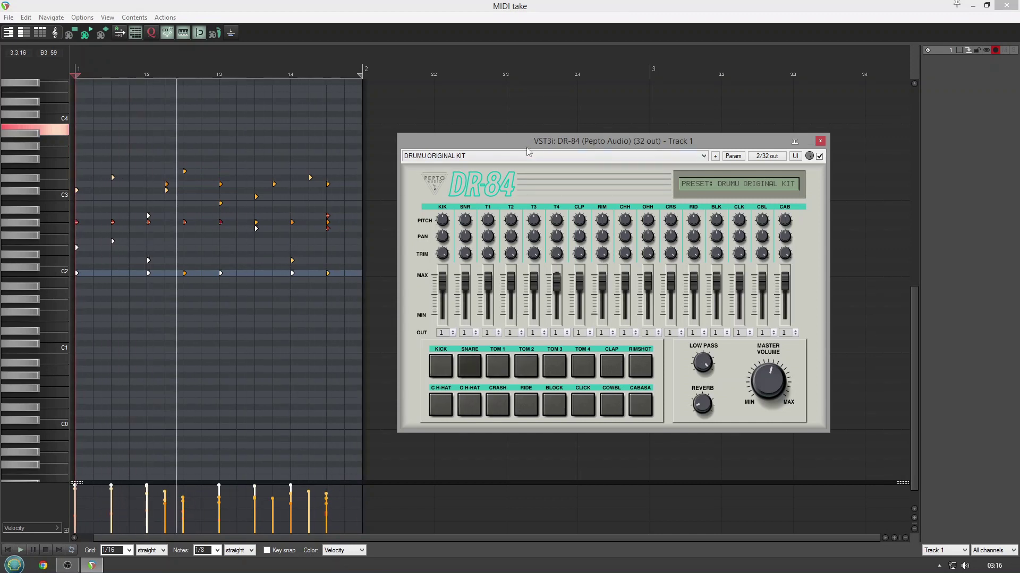
Step: Load the ROL 700+7 KIT preset and delete all notes above the C2 kick row, including the snare hits
{"action": "left_click", "coordinate": [598, 157]}
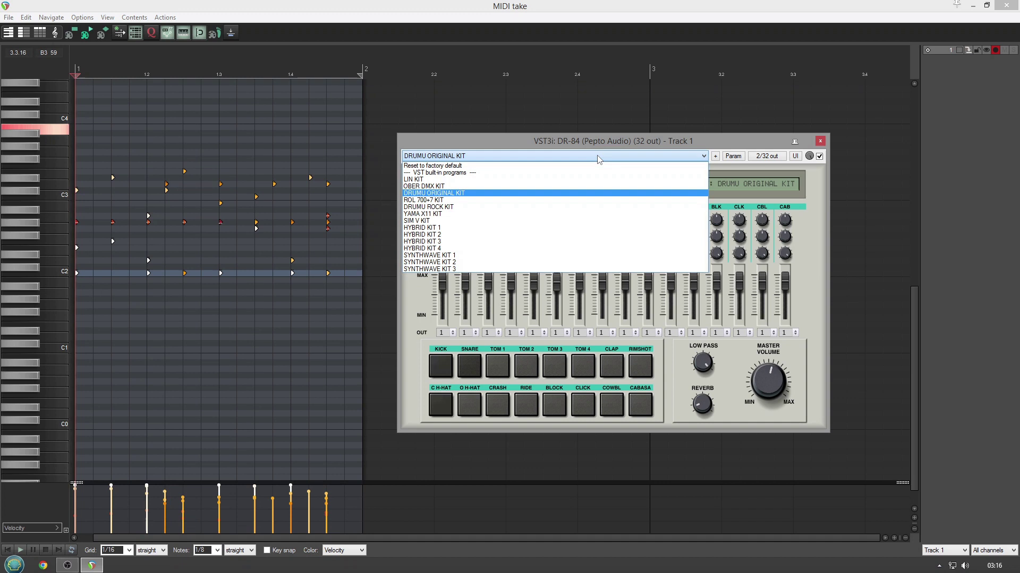
{"action": "left_click", "coordinate": [556, 200]}
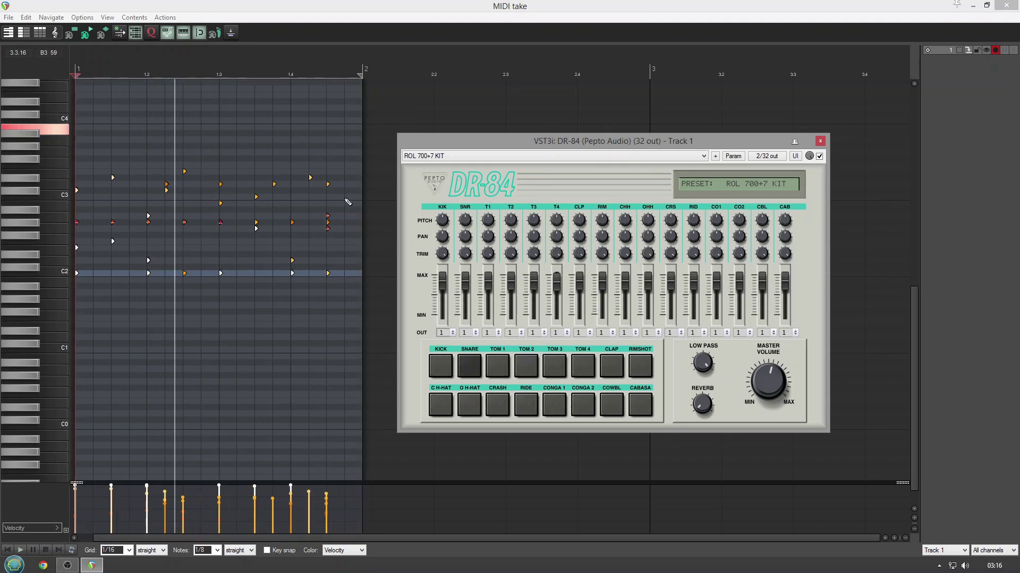
{"action": "left_click_drag", "start_coordinate": [344, 160], "coordinate": [148, 264]}
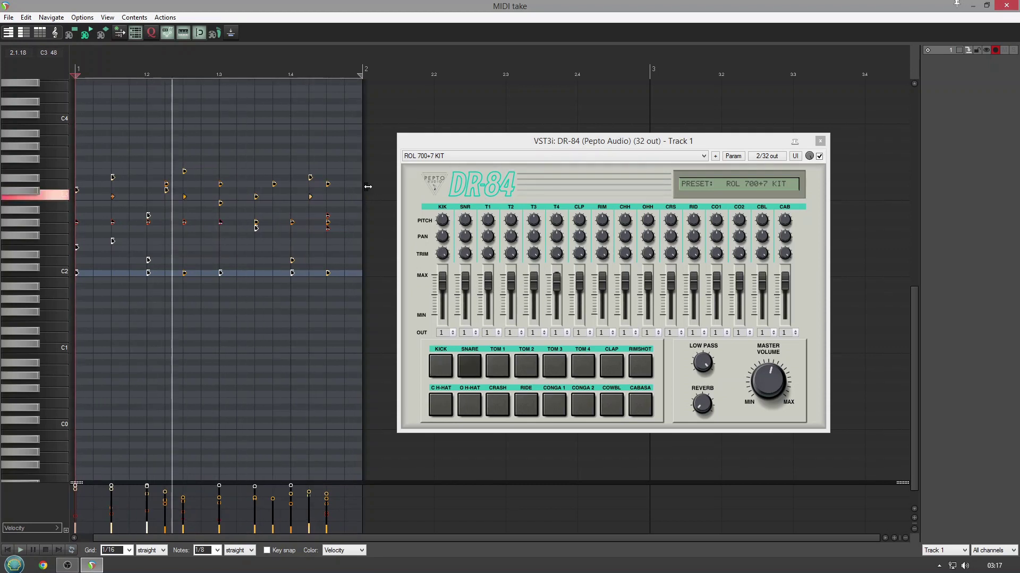
{"action": "left_click_drag", "start_coordinate": [344, 170], "coordinate": [67, 266]}
{"action": "key", "text": "Delete"}
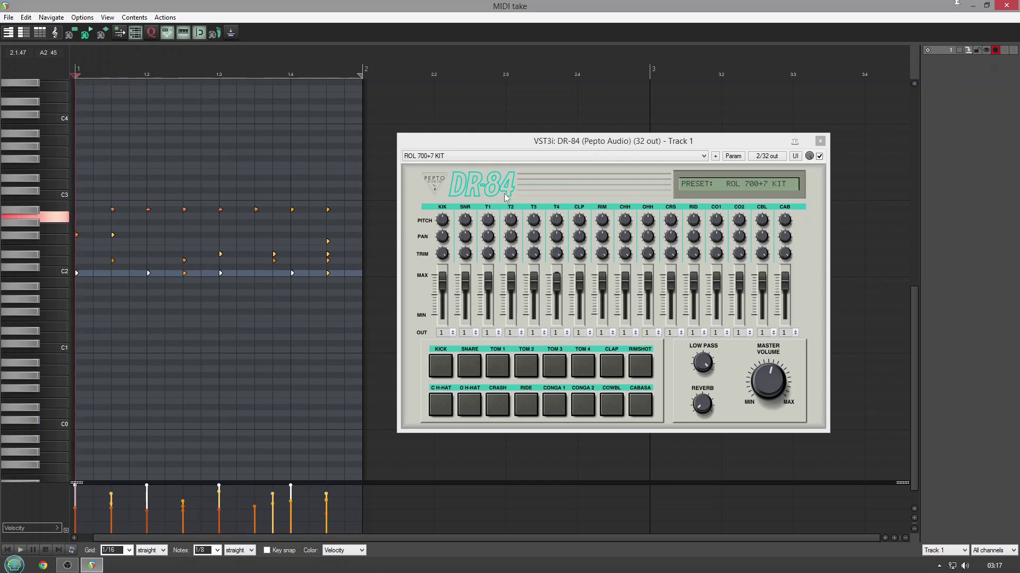
Step: Load the DRUMU ROCK KIT preset in the DR-84 drum machine
{"action": "left_click", "coordinate": [527, 155]}
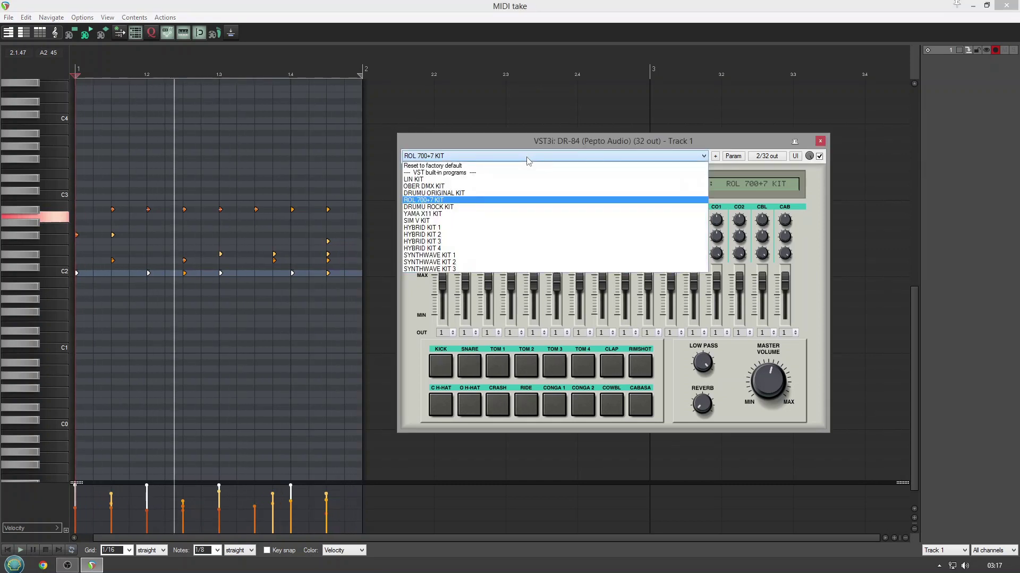
{"action": "left_click", "coordinate": [494, 208]}
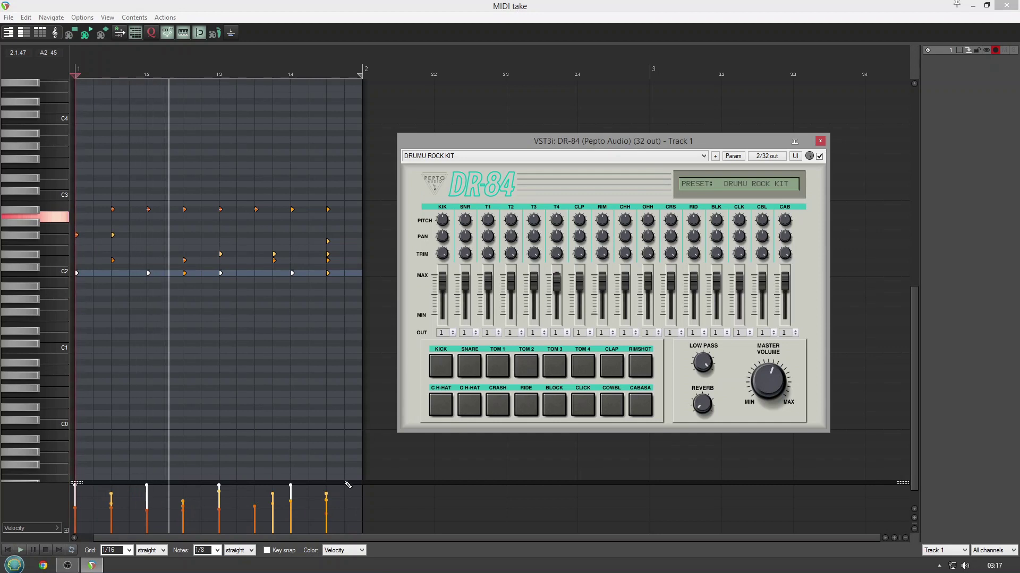
Step: Lower the velocities of all notes in the take together, and raise the master volume slightly
{"action": "left_click", "coordinate": [341, 205]}
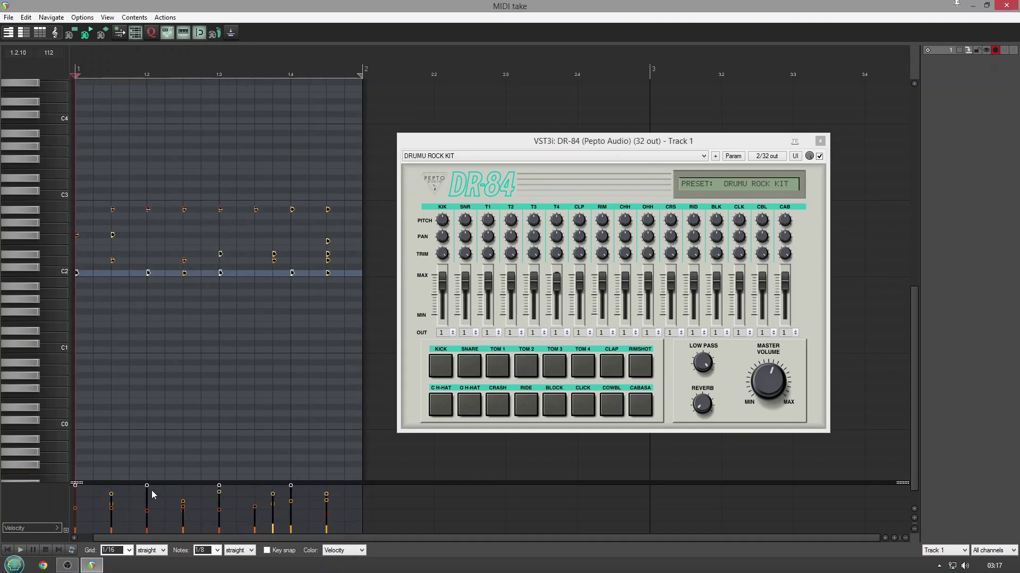
{"action": "left_click_drag", "start_coordinate": [147, 485], "coordinate": [145, 496]}
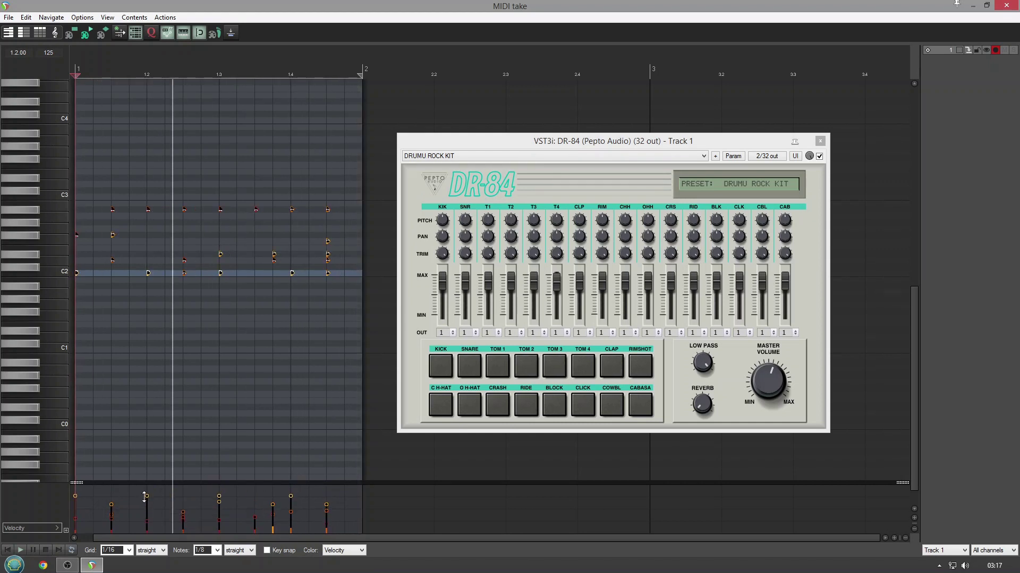
{"action": "left_click", "coordinate": [771, 383]}
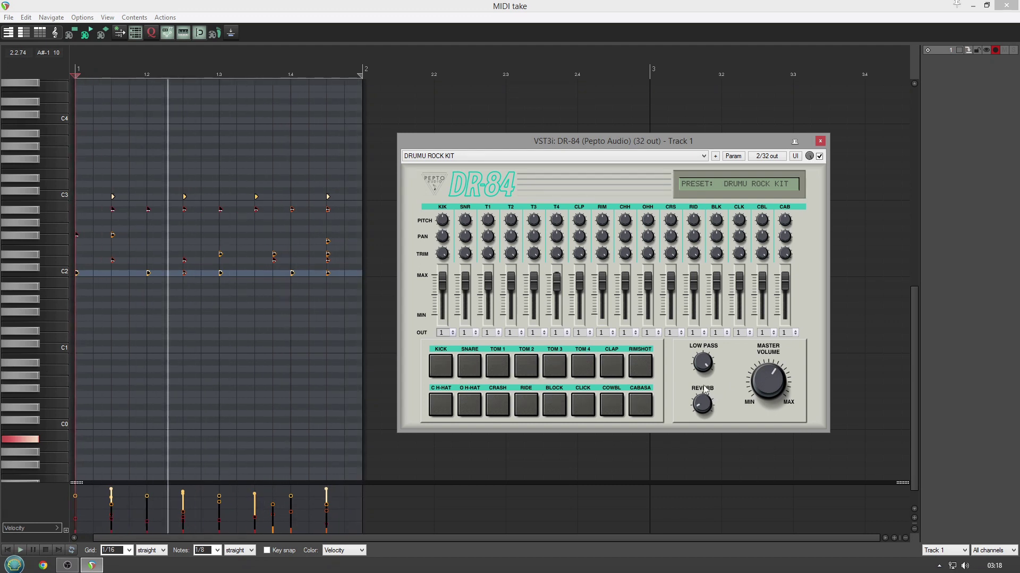
Step: Delete the hi-hat and tom notes above the snare row from the current pattern
{"action": "left_click_drag", "start_coordinate": [356, 176], "coordinate": [85, 259]}
{"action": "key", "text": "Delete"}
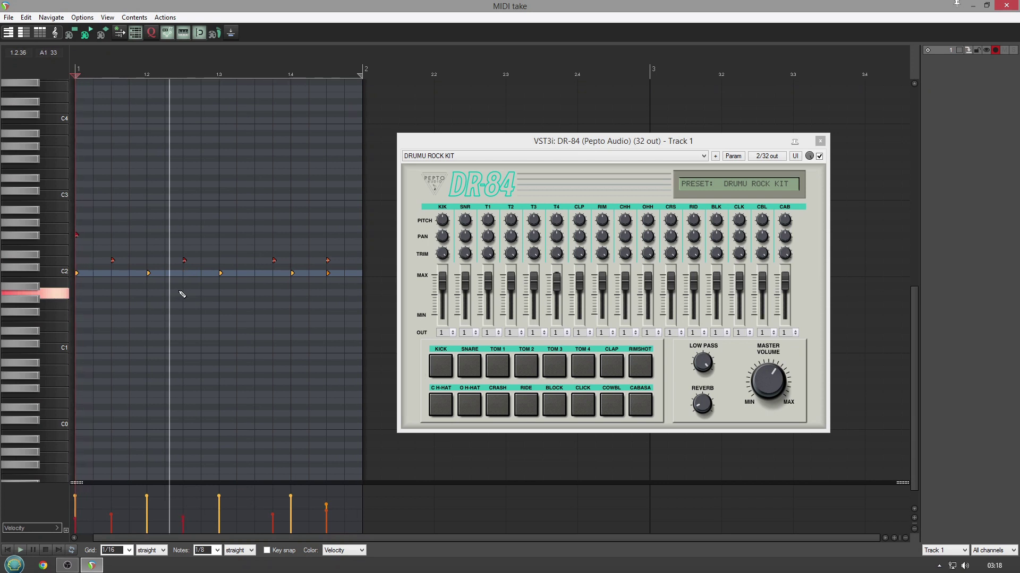
Step: Replace the C2 kick on beat 1.4 with one a sixteenth earlier, and remove the D2 snare note at that new position
{"action": "left_click", "coordinate": [293, 273]}
{"action": "key", "text": "Delete"}
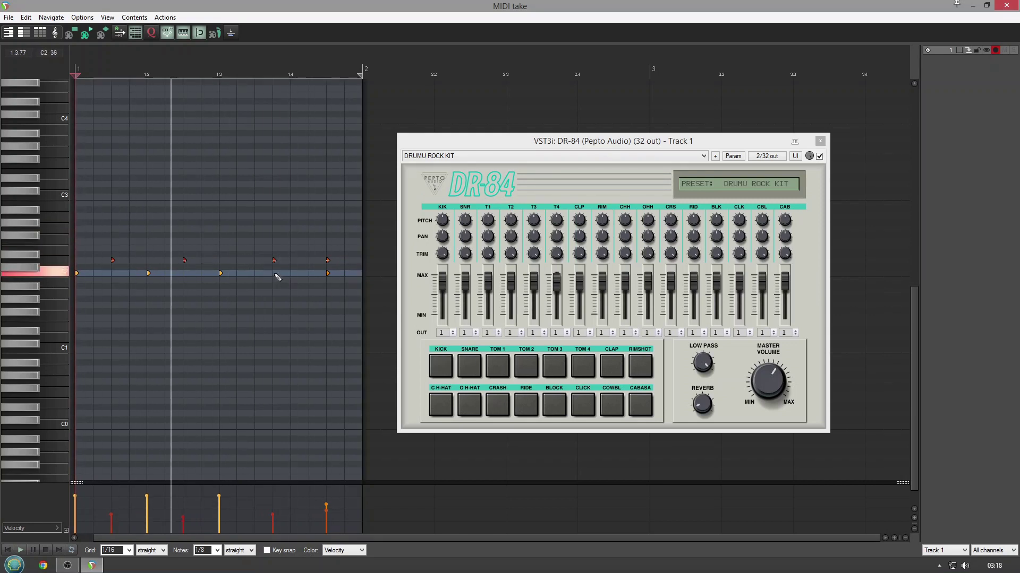
{"action": "left_click", "coordinate": [274, 274]}
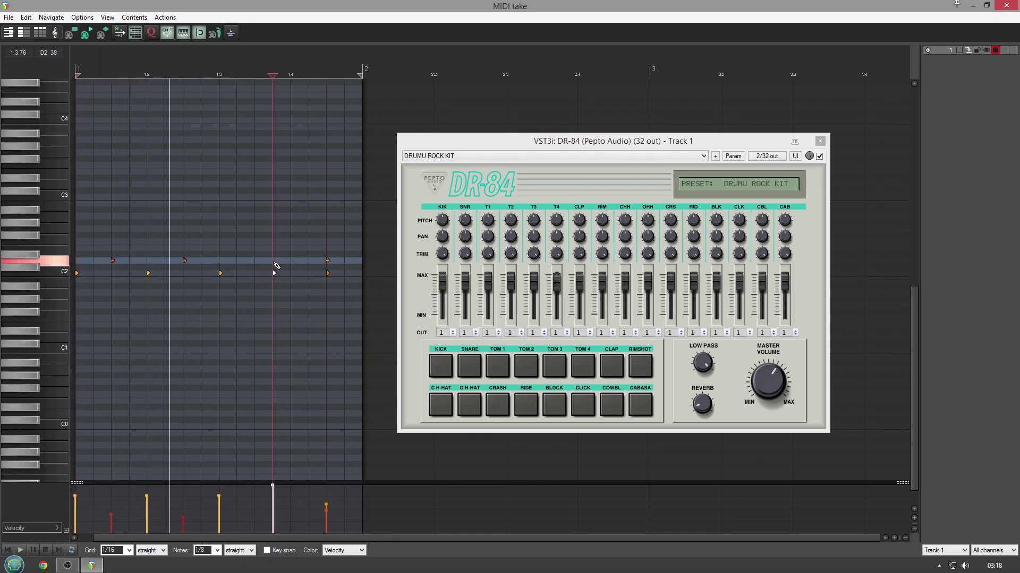
{"action": "left_click", "coordinate": [274, 261]}
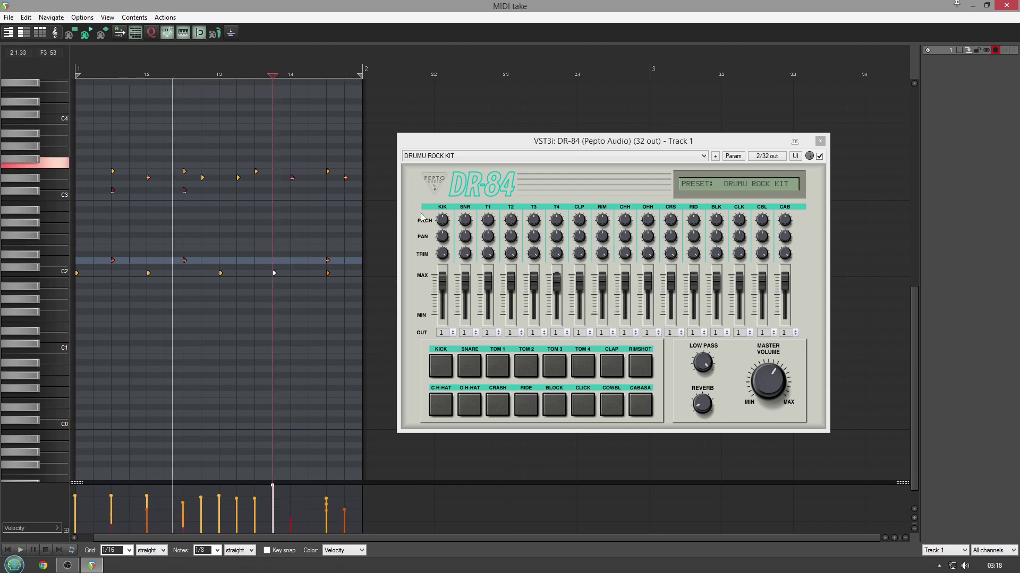
Step: Load the YAMA X11 KIT preset in the DR-84 drum machine
{"action": "left_click", "coordinate": [520, 157]}
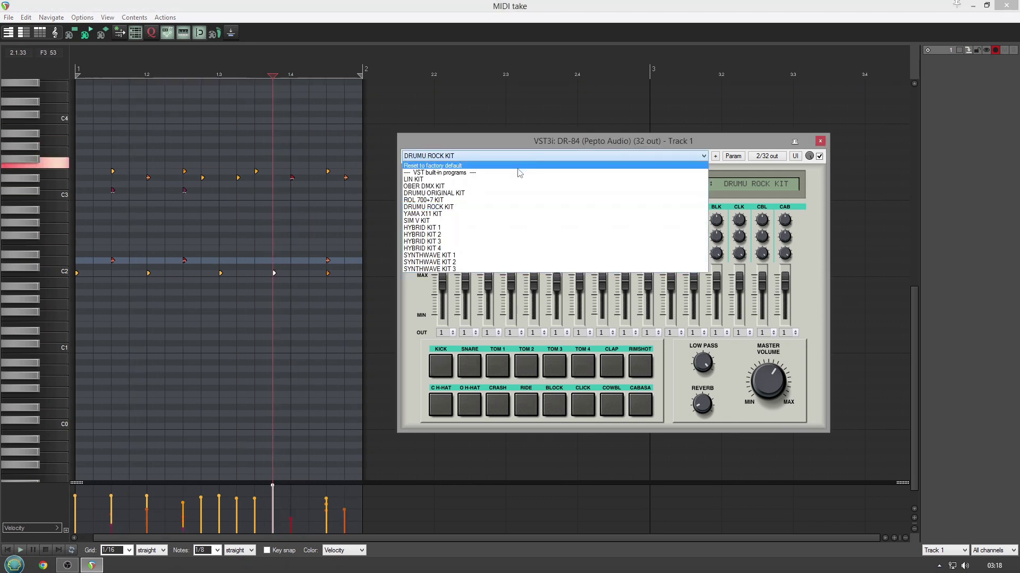
{"action": "left_click", "coordinate": [497, 214]}
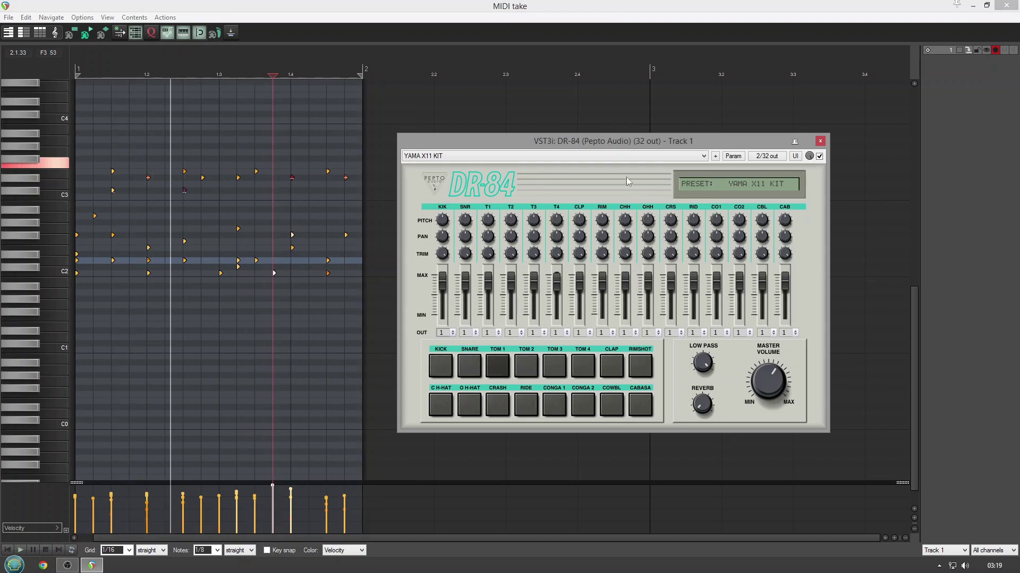
Step: Load the SIM V KIT preset and lower the master volume slightly
{"action": "left_click", "coordinate": [518, 156]}
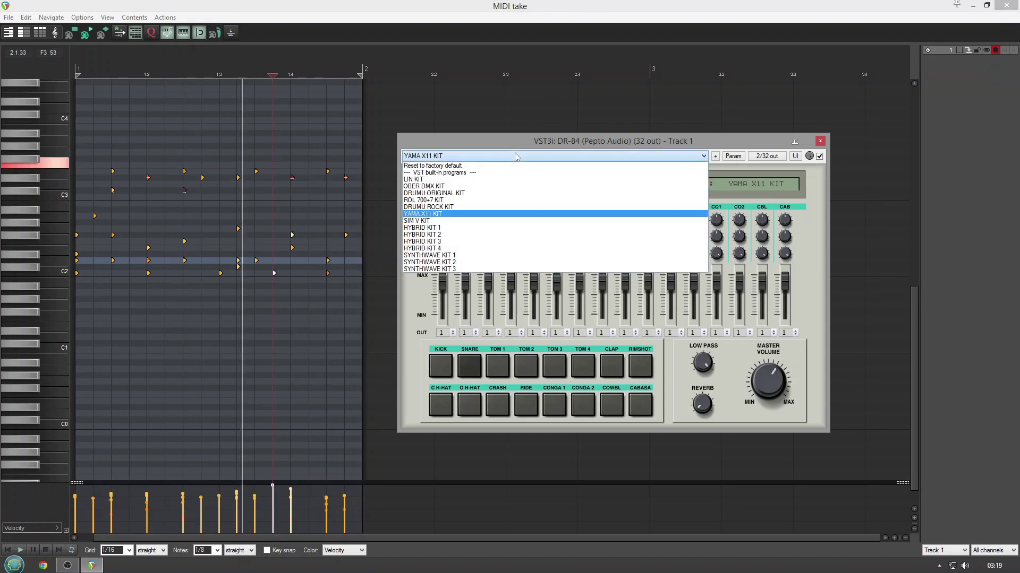
{"action": "left_click", "coordinate": [481, 221]}
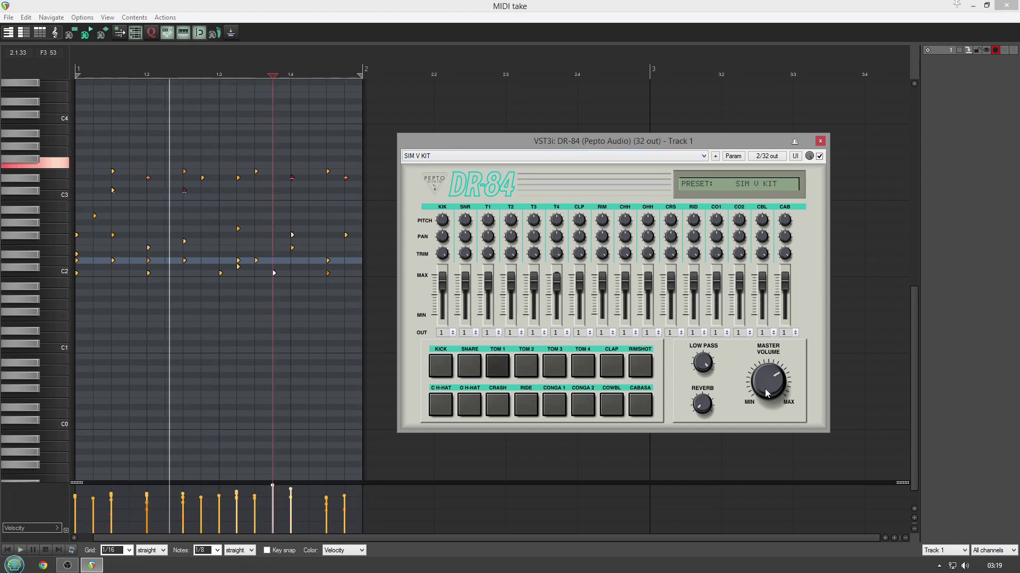
{"action": "left_click_drag", "start_coordinate": [768, 382], "coordinate": [765, 406]}
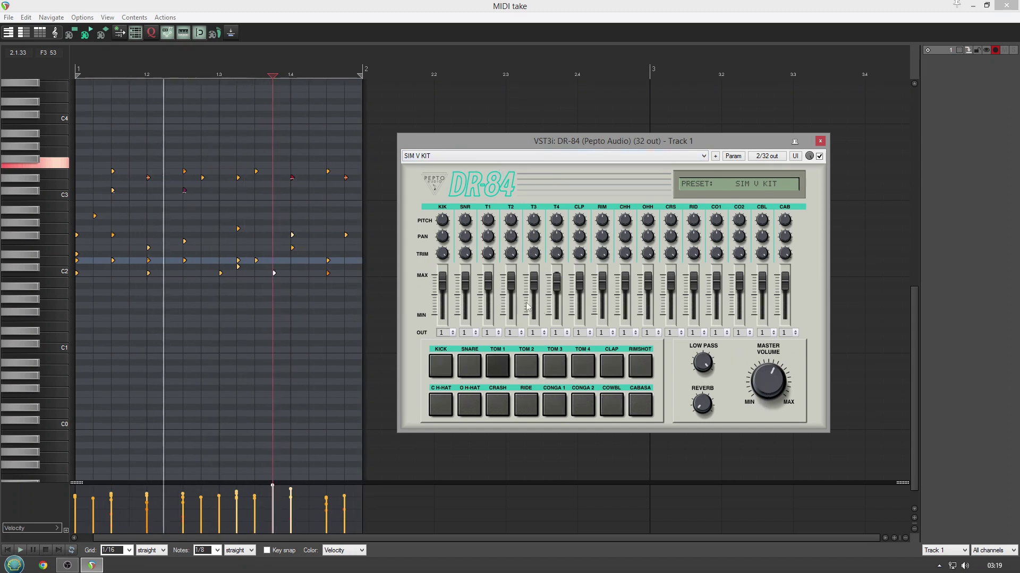
Step: Delete the D2 snare notes and every note above them, keeping the C2 kicks and the C#2 note
{"action": "left_click_drag", "start_coordinate": [352, 154], "coordinate": [84, 253]}
{"action": "key", "text": "Delete"}
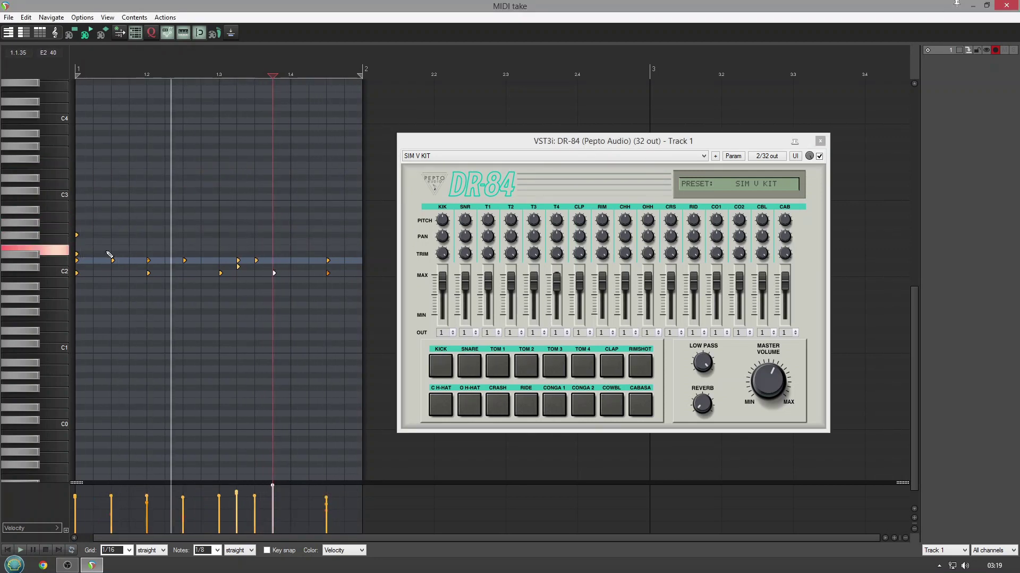
{"action": "left_click_drag", "start_coordinate": [336, 238], "coordinate": [65, 260]}
{"action": "key", "text": "Delete"}
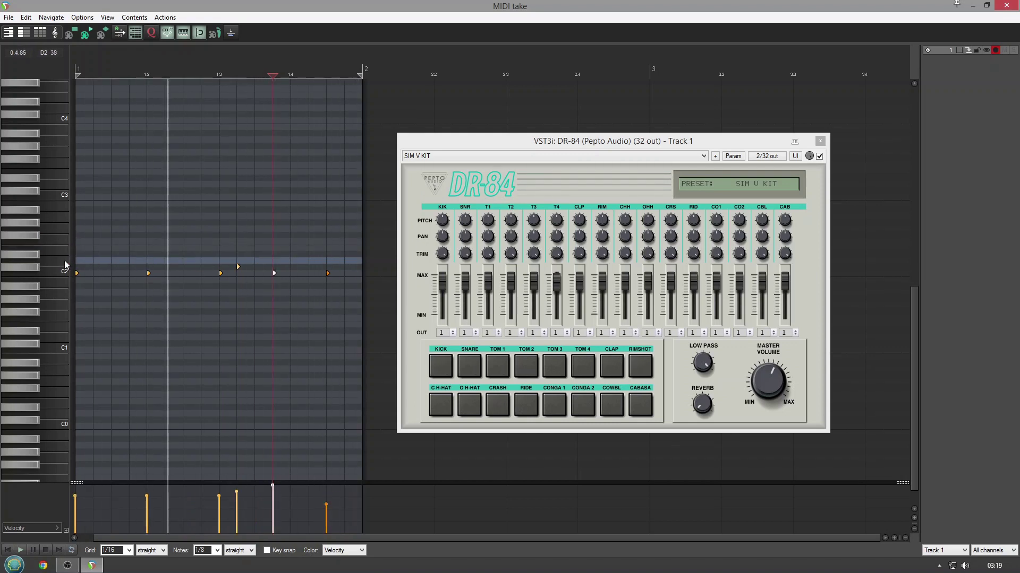
Step: Record D2 snare hits on beats 1.2 and 1.4 and an eighth note after 1.4
{"action": "left_click", "coordinate": [65, 260]}
{"action": "left_click", "coordinate": [64, 260]}
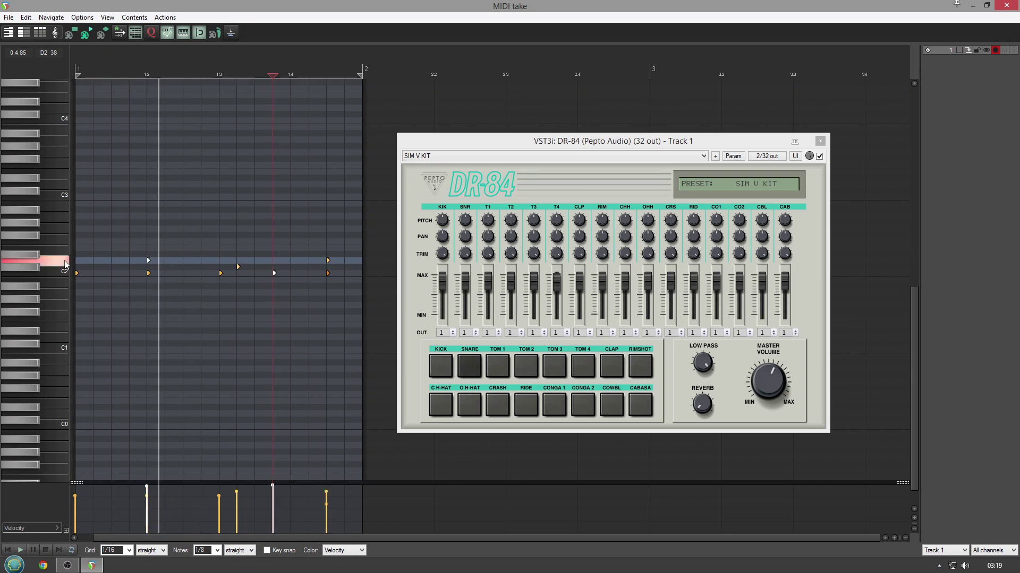
{"action": "left_click", "coordinate": [64, 260]}
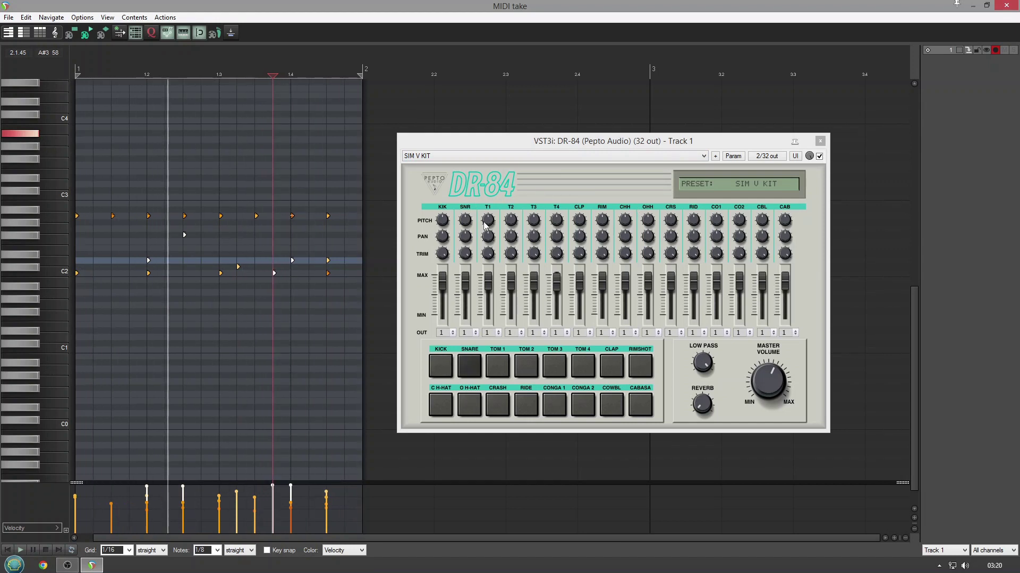
Step: Load the HYBRID KIT 1 preset and turn the master volume down to around the middle
{"action": "left_click", "coordinate": [480, 156]}
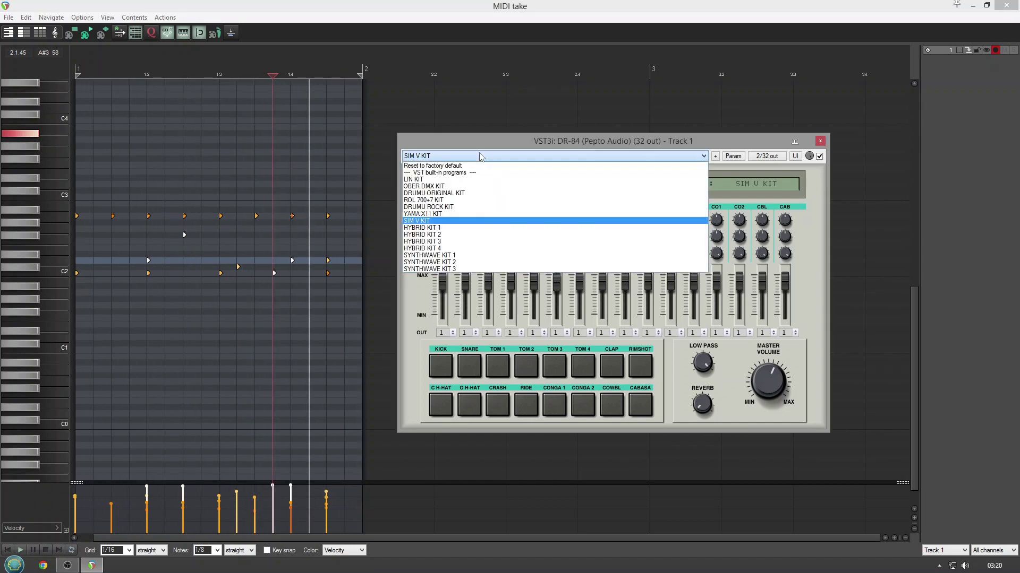
{"action": "left_click", "coordinate": [461, 227]}
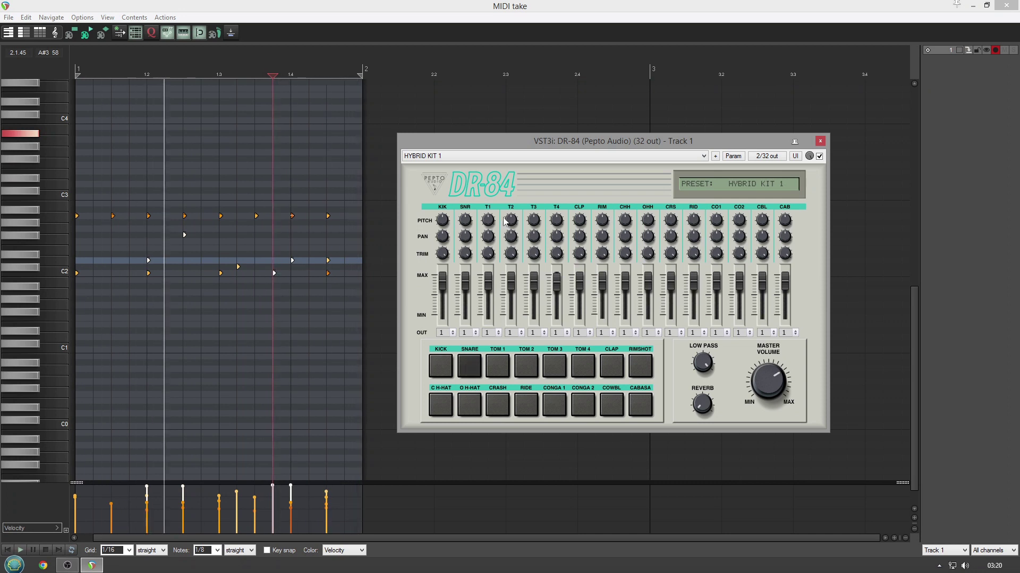
{"action": "left_click_drag", "start_coordinate": [760, 357], "coordinate": [757, 404]}
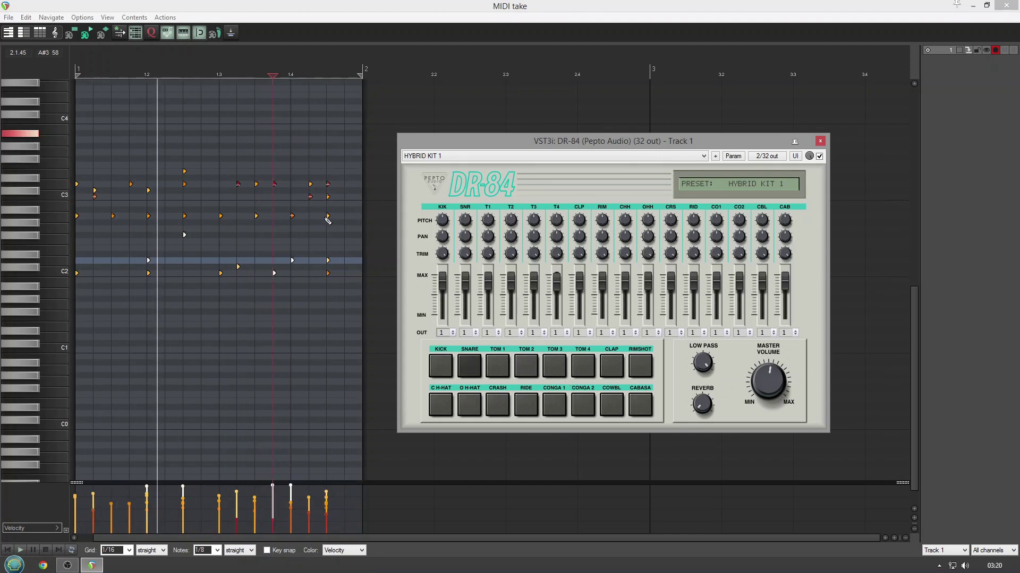
Step: Lower the velocity of the D2 snare note on beat 1.4
{"action": "left_click", "coordinate": [283, 197]}
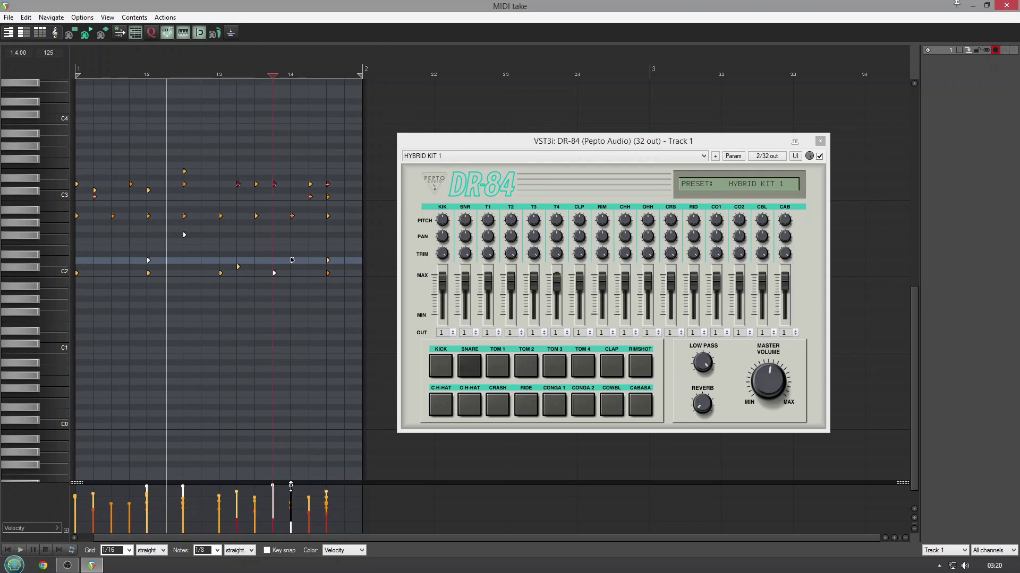
{"action": "left_click_drag", "start_coordinate": [291, 485], "coordinate": [291, 498]}
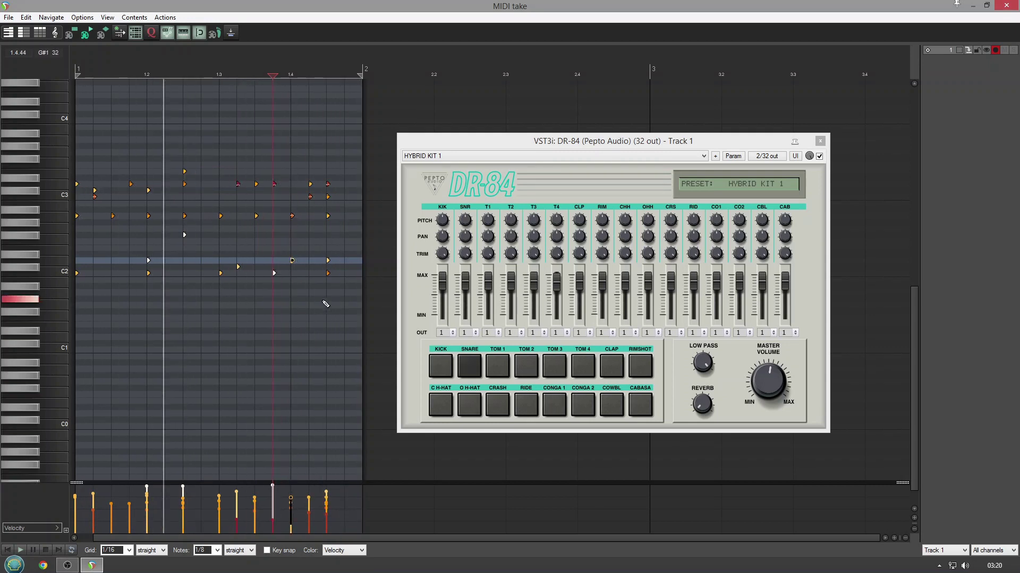
Step: Load the HYBRID KIT 3 preset and turn its master volume down to around the middle
{"action": "left_click", "coordinate": [514, 158]}
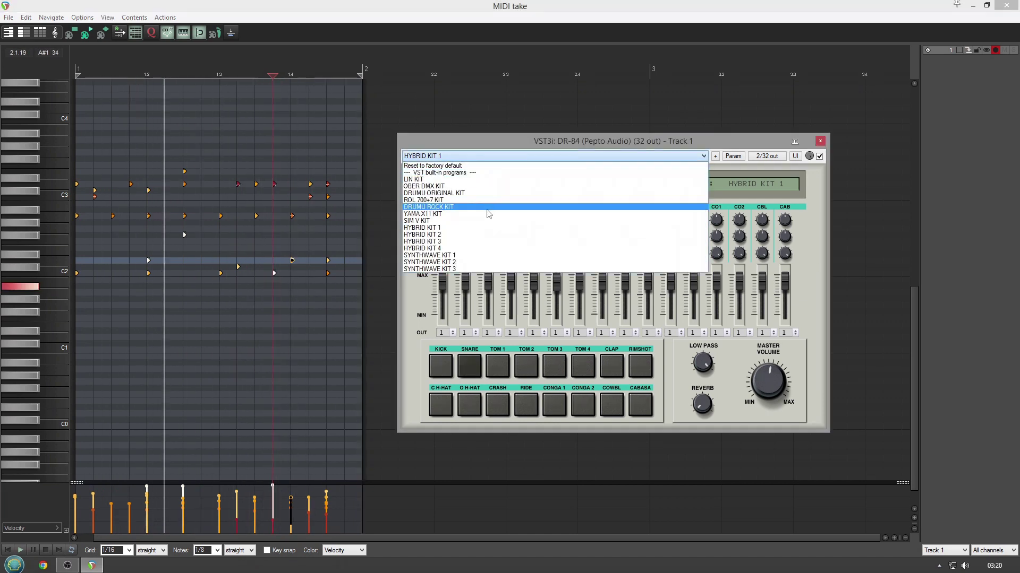
{"action": "left_click", "coordinate": [476, 242]}
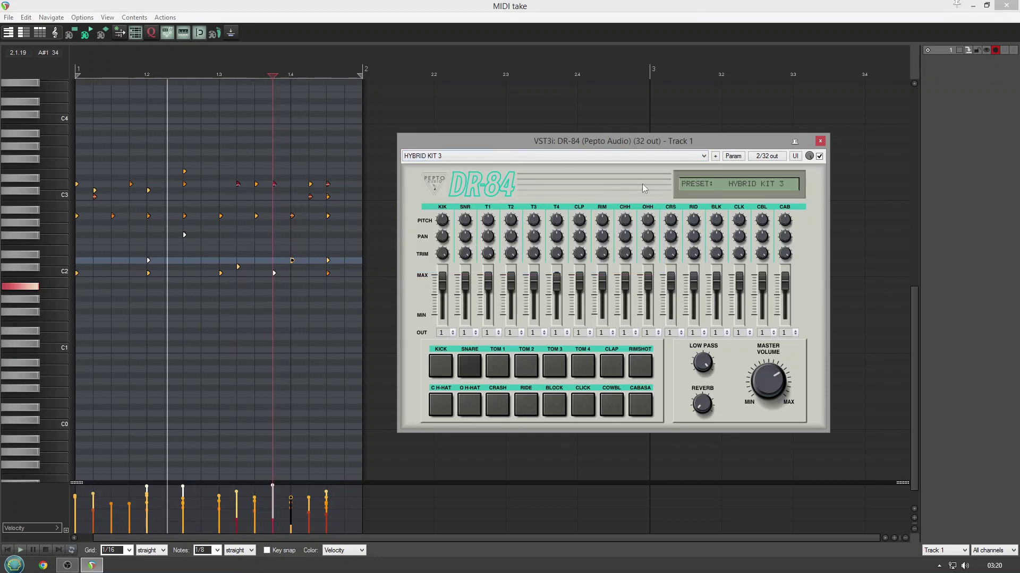
{"action": "left_click_drag", "start_coordinate": [762, 387], "coordinate": [763, 410]}
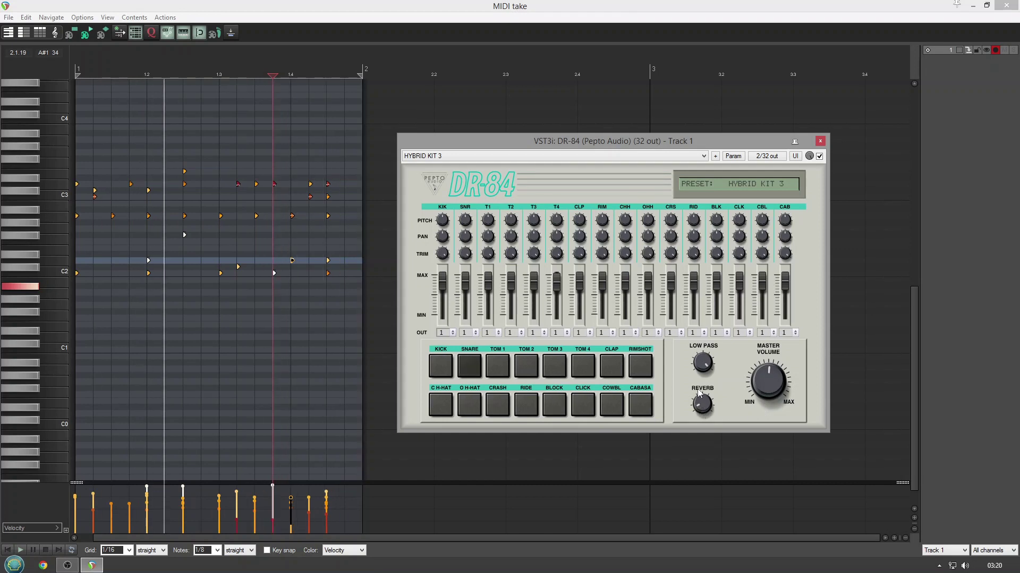
Step: Load the SYNTHWAVE KIT 2 preset and turn its master volume down to around the middle
{"action": "left_click", "coordinate": [611, 155]}
{"action": "left_click", "coordinate": [525, 262]}
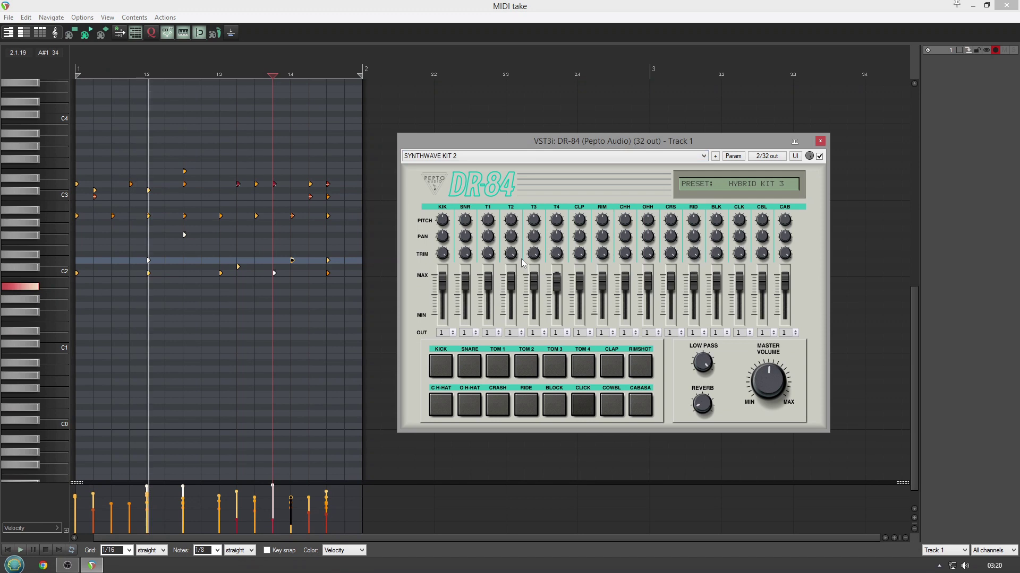
{"action": "left_click_drag", "start_coordinate": [768, 380], "coordinate": [770, 398]}
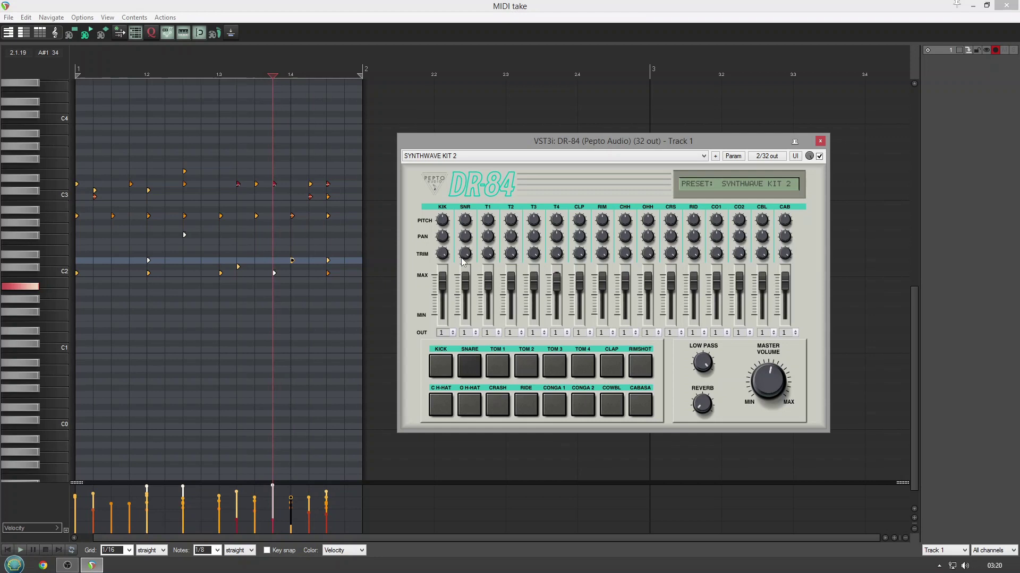
Step: Clear the D2 snare notes and all higher notes from the pattern, keeping the C2 kicks and the C#2 note
{"action": "left_click", "coordinate": [351, 159]}
{"action": "left_click_drag", "start_coordinate": [352, 159], "coordinate": [47, 264]}
{"action": "key", "text": "Delete"}
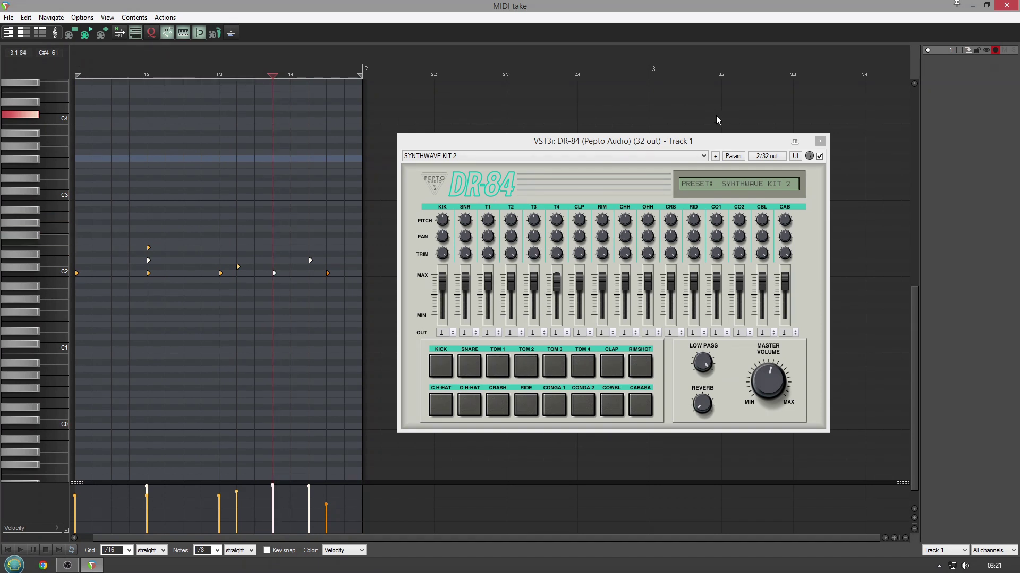
Step: Turn up the reverb amount for the SYNTHWAVE KIT 2 sounds
{"action": "left_click", "coordinate": [705, 413]}
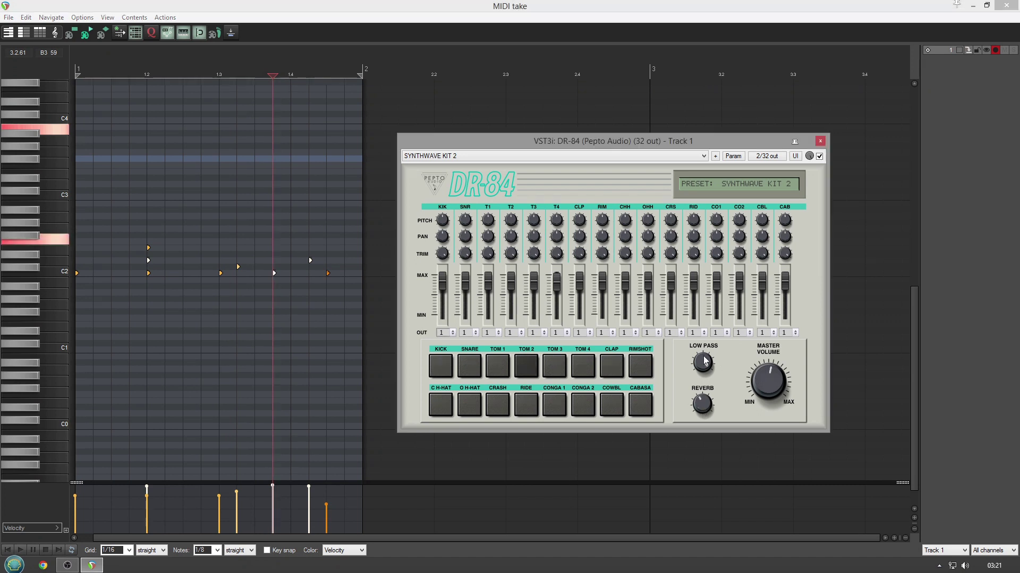